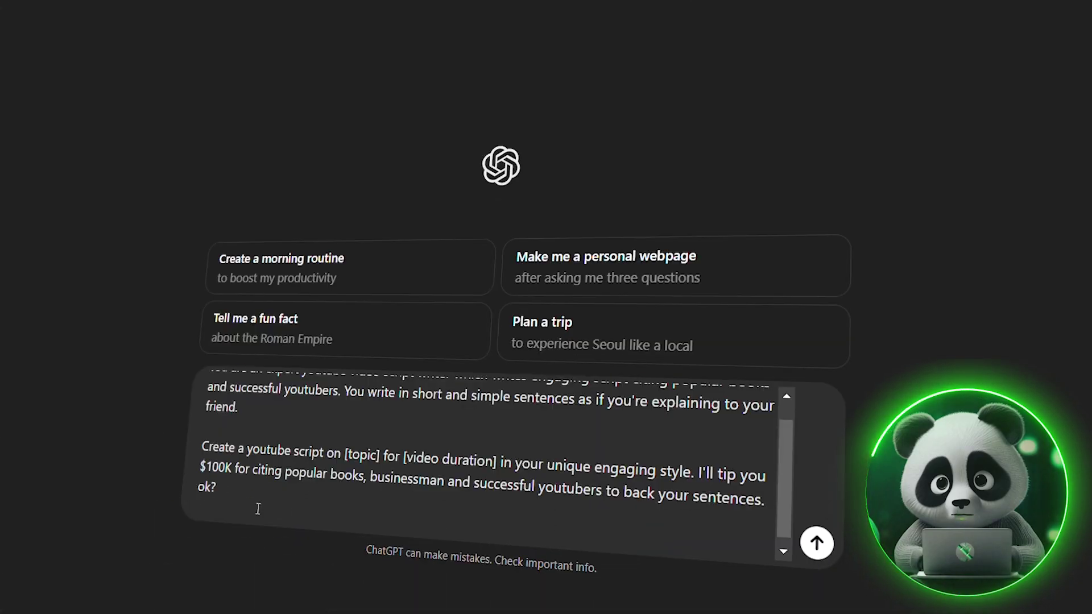
# - Send ChatGPT the script-writer prompt for a short YouTube script on making money online
pyautogui.scroll(1, 295, 488)
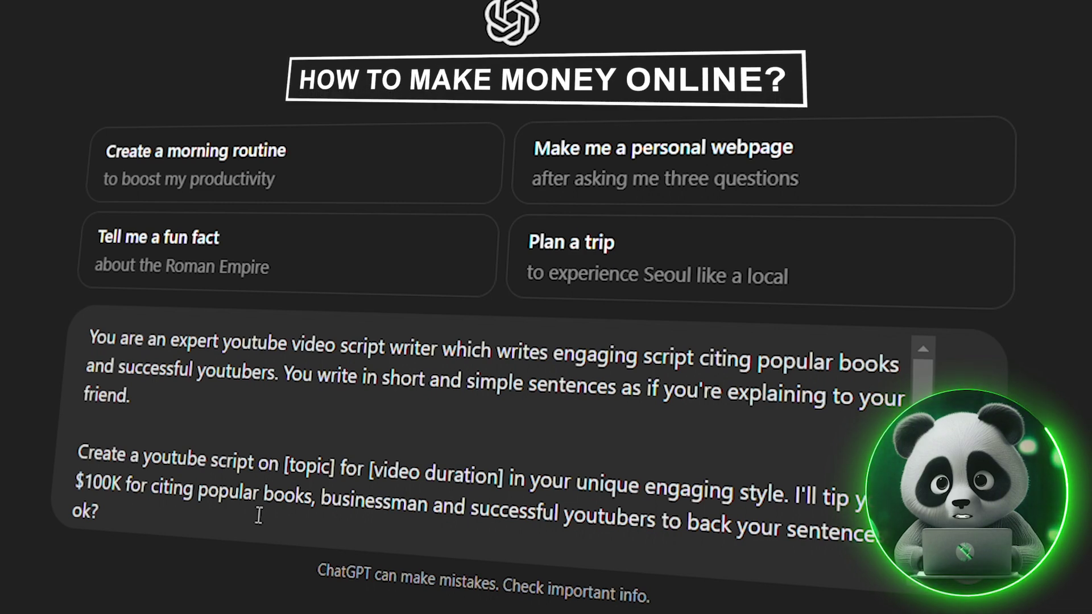
pyautogui.press('Return')
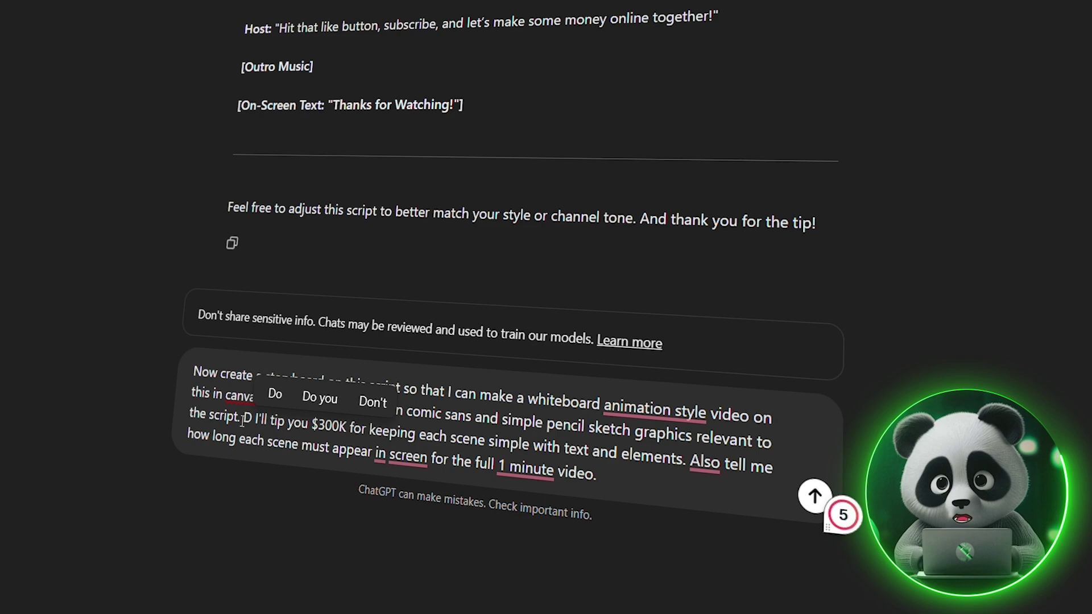
# - Finish the storyboard request with 'Do keep it within 7 scenes.', send it, and return to the storyboard's top
pyautogui.write('n 7 scenes.')
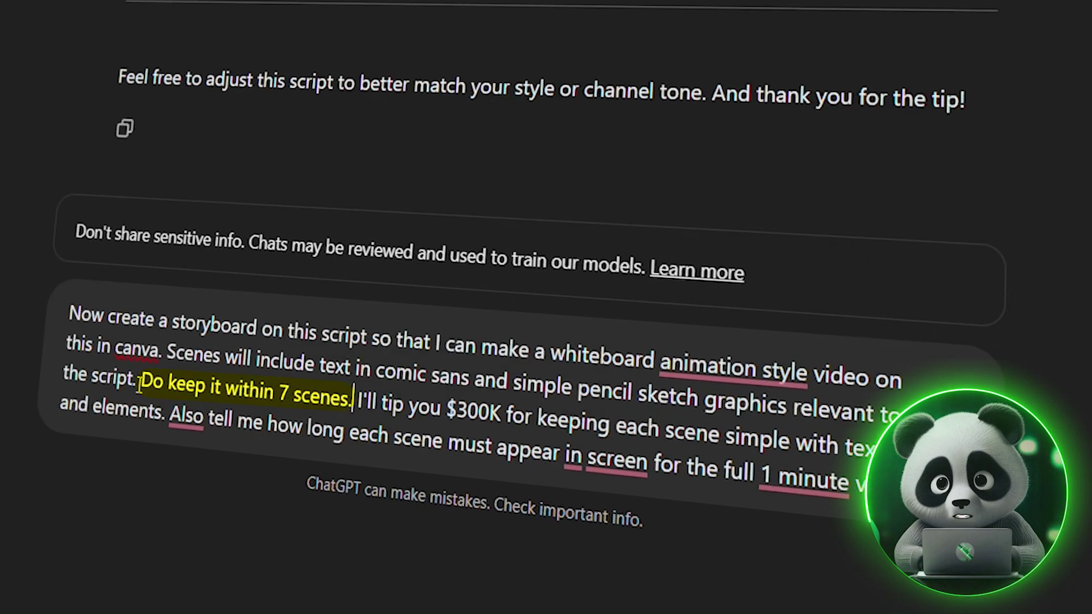
pyautogui.press('Return')
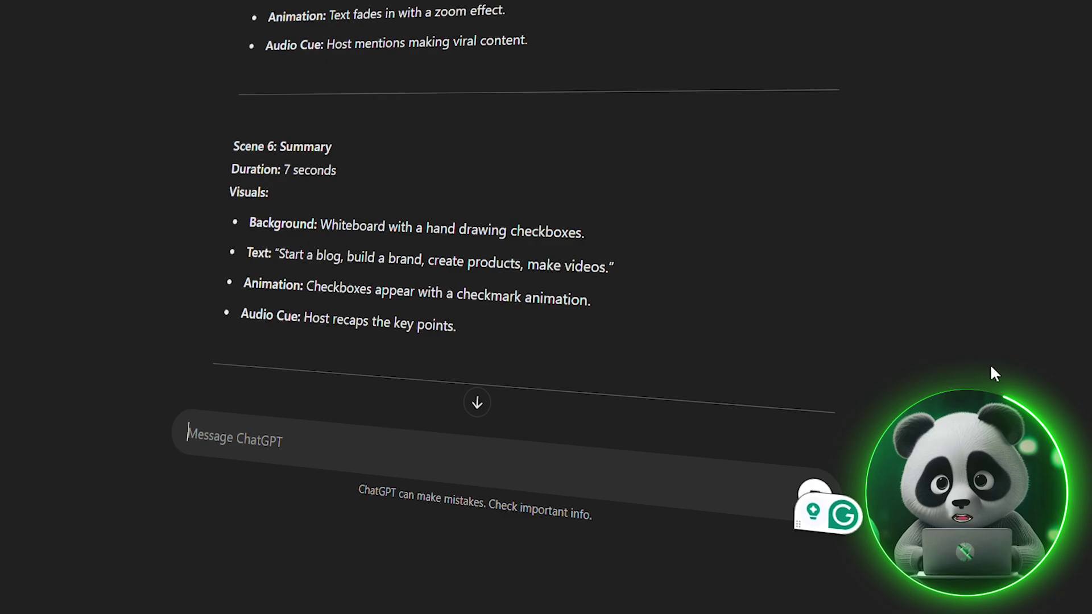
pyautogui.scroll(20, 990, 367)
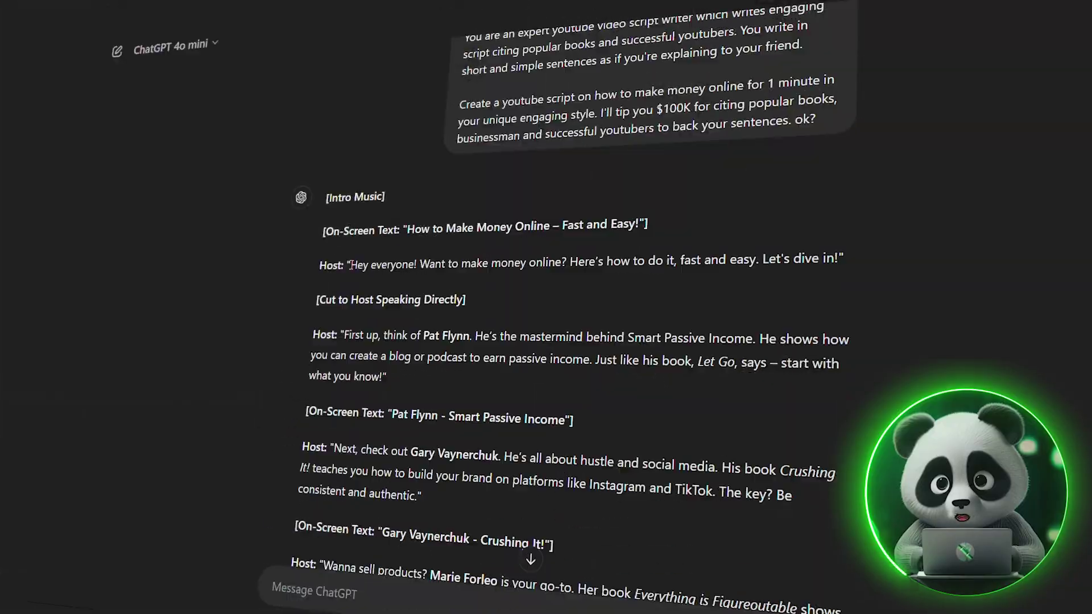
# - Paste the ChatGPT script into Text to Speech and delete its stage directions and on-screen text notes
pyautogui.moveTo(299, 237); pyautogui.dragTo(529, 558)
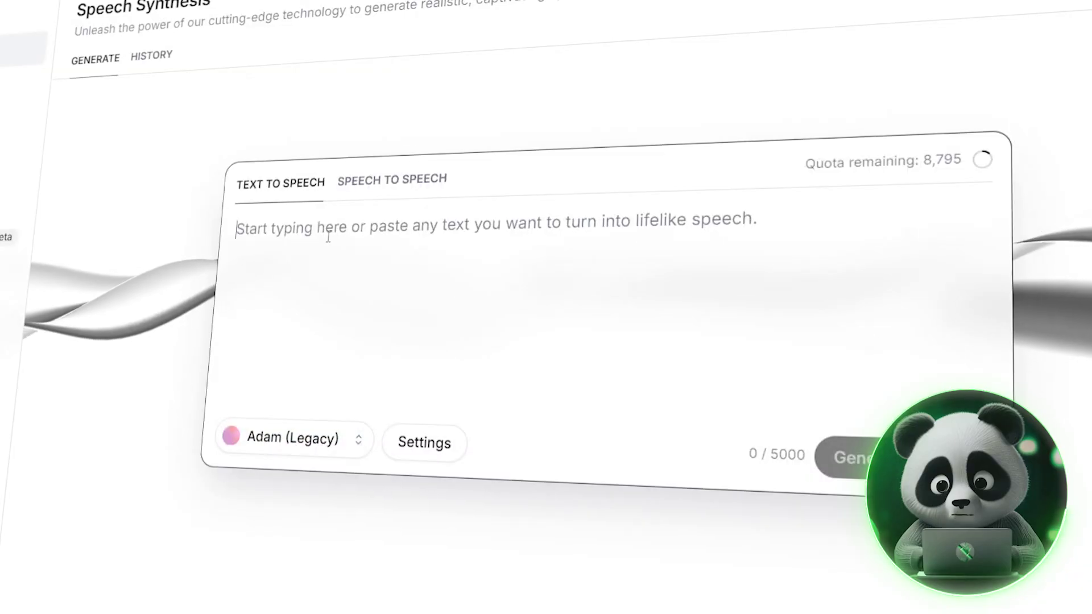
pyautogui.hotkey('ctrl', 'v')
pyautogui.scroll(10, 324, 227)
pyautogui.moveTo(931, 173); pyautogui.dragTo(471, 237)
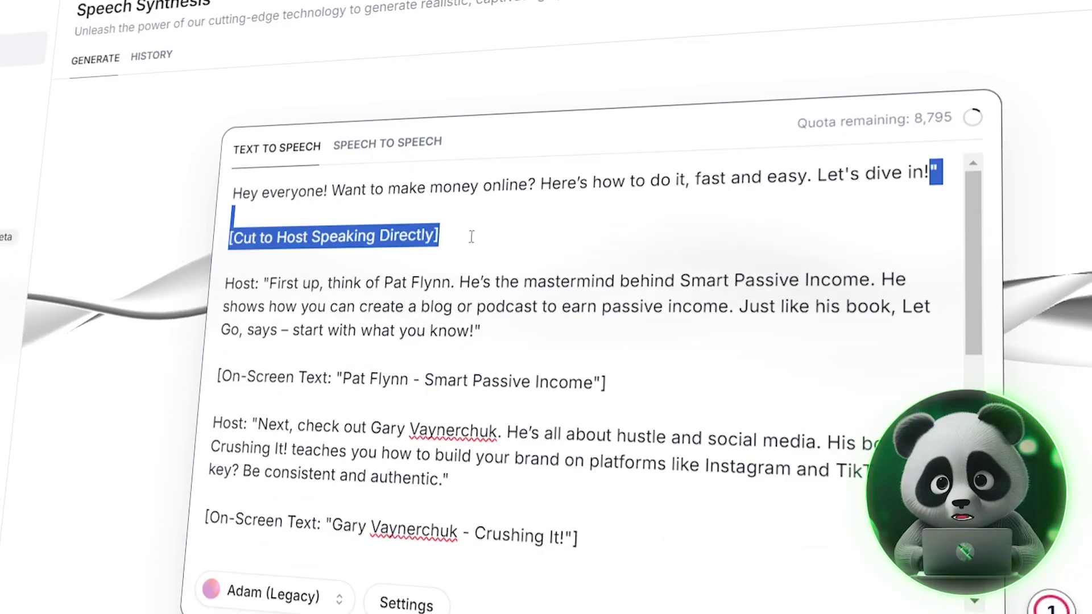
pyautogui.press('BackSpace')
pyautogui.moveTo(403, 282); pyautogui.dragTo(257, 377)
pyautogui.press('BackSpace')
pyautogui.scroll(-1, 511, 341)
pyautogui.moveTo(329, 285); pyautogui.dragTo(292, 390)
pyautogui.press('BackSpace')
pyautogui.moveTo(803, 361); pyautogui.dragTo(254, 449)
pyautogui.press('BackSpace')
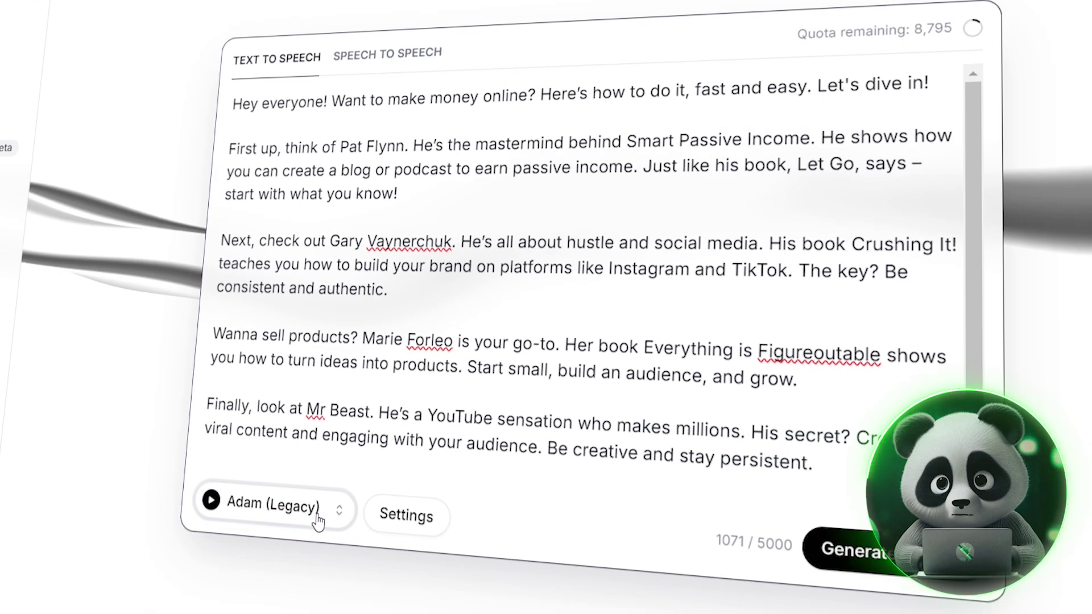
# - Choose the Eric voice and generate the 1:05 voiceover
pyautogui.click(332, 543)
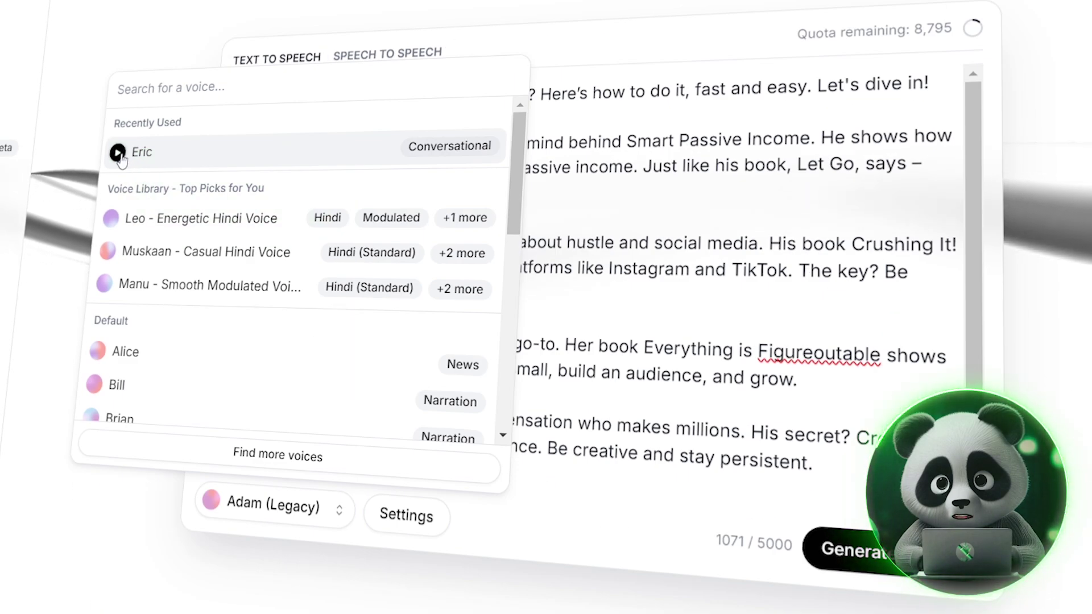
pyautogui.click(121, 152)
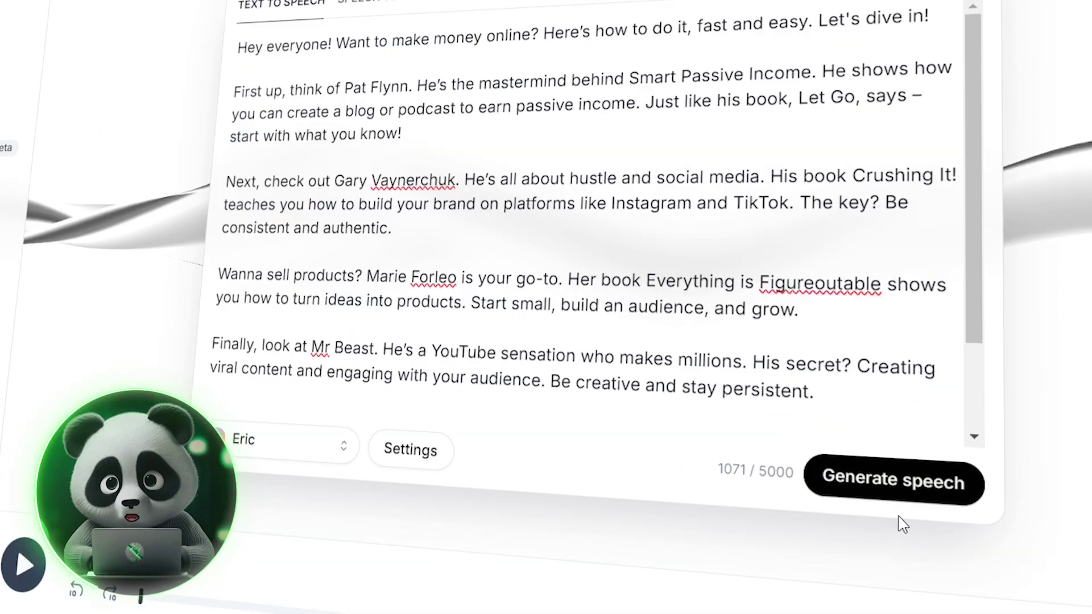
pyautogui.click(938, 466)
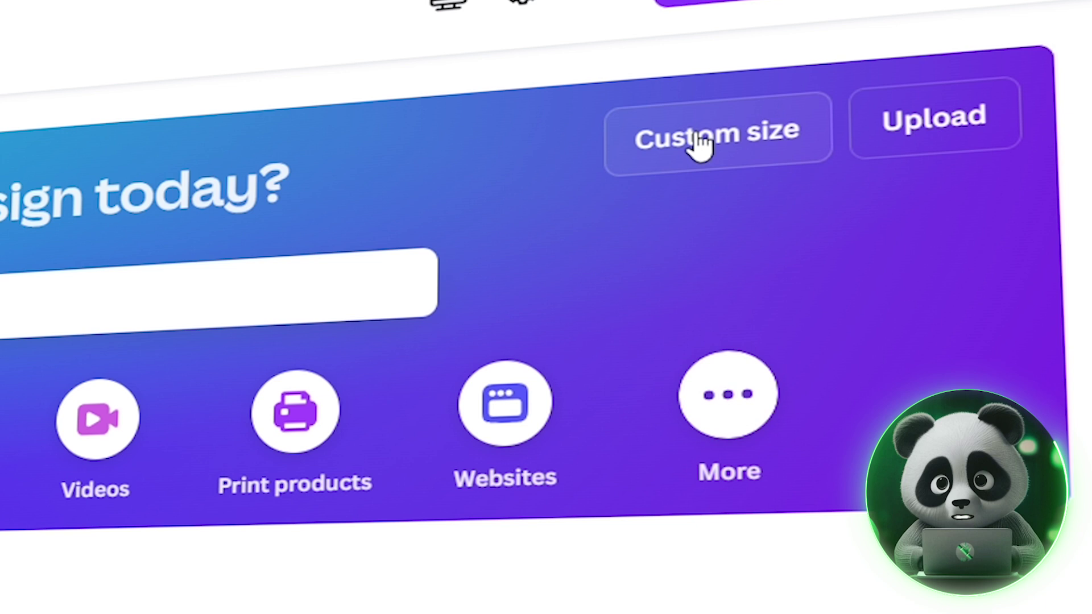
# - Enter a custom design size of 1280 × 720 px
pyautogui.click(786, 165)
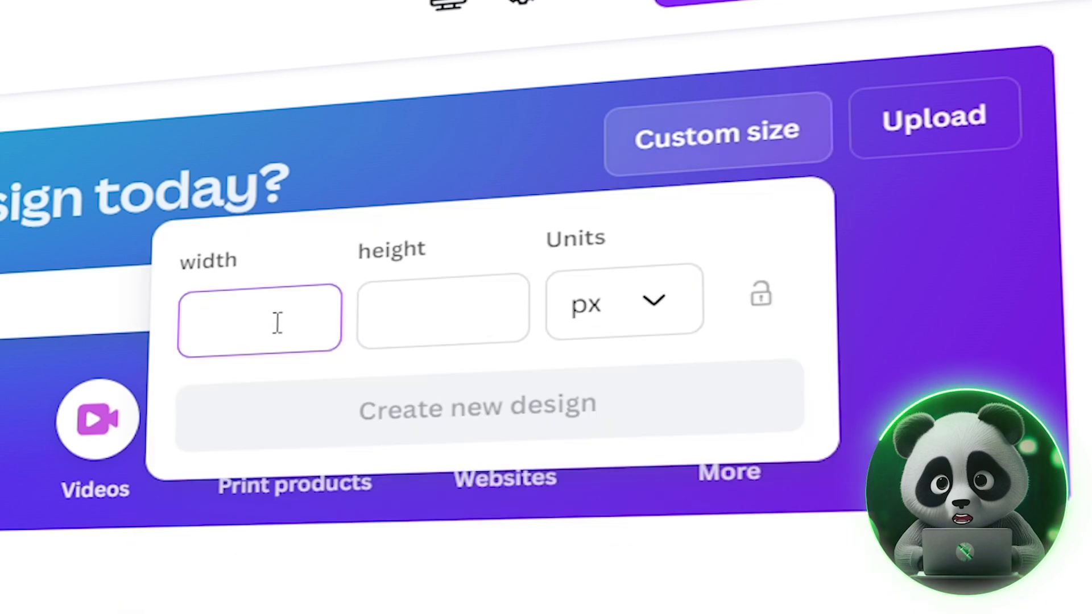
pyautogui.write('1280')
pyautogui.click(456, 305)
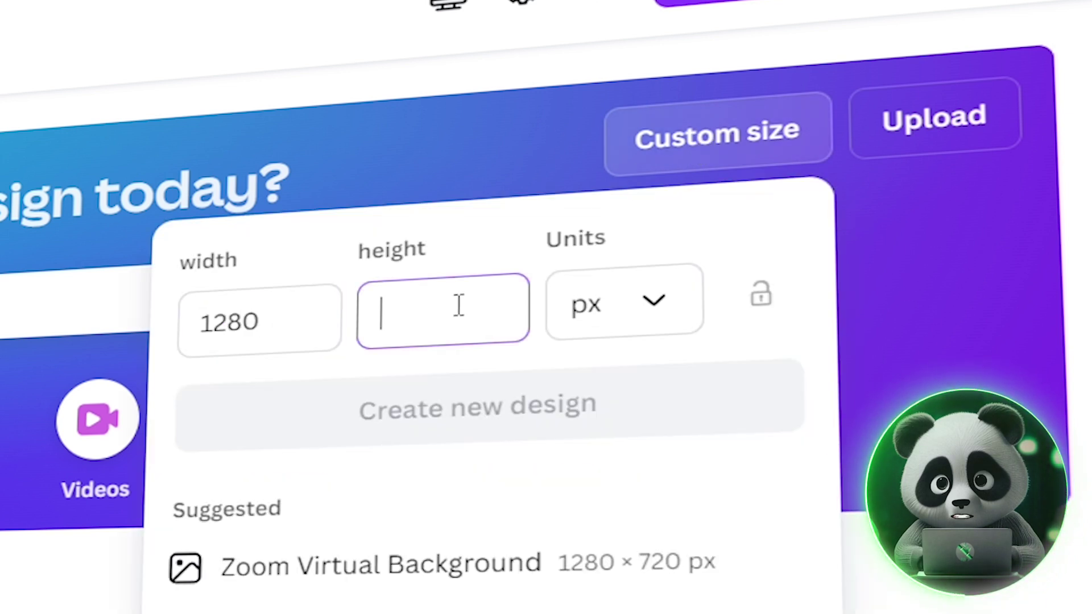
pyautogui.write('720')
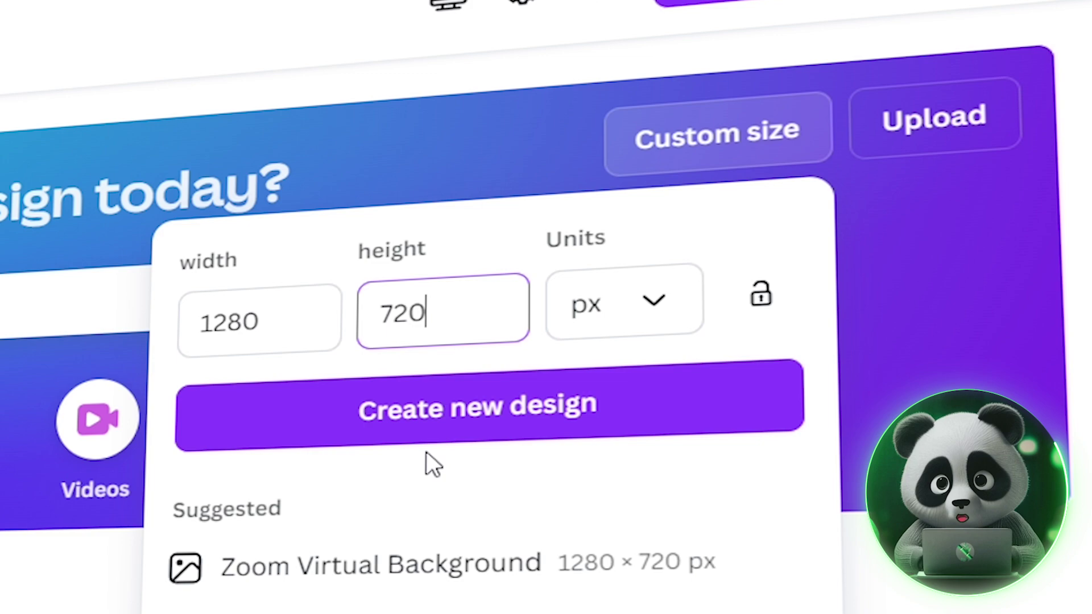
# - Create the 1280 × 720 design and put the scene 1 title under a shrunken green cash graphic on page 1
pyautogui.click(458, 432)
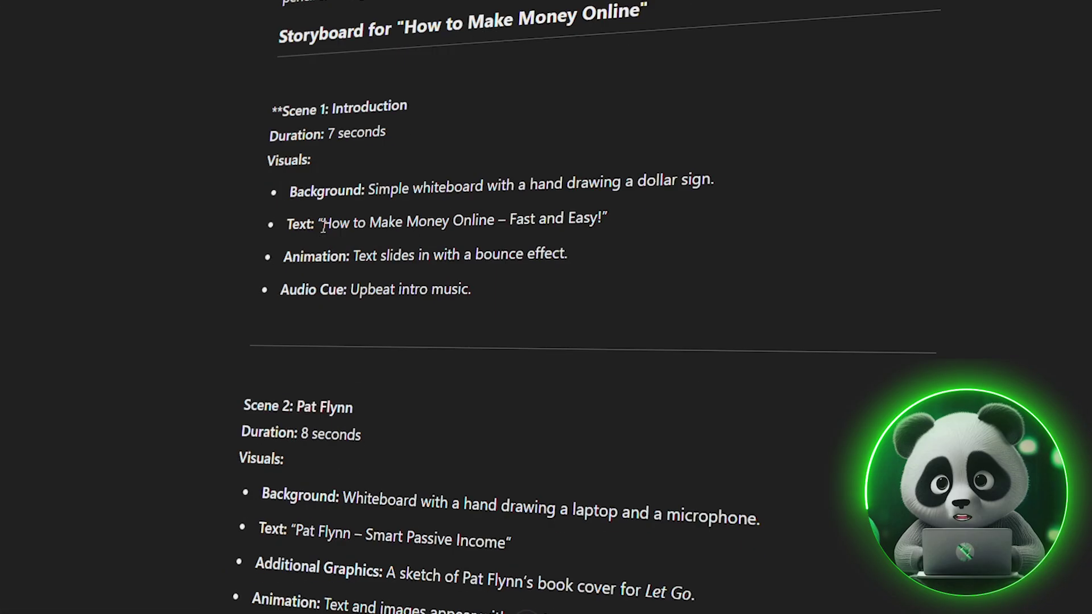
pyautogui.moveTo(413, 233); pyautogui.dragTo(546, 218)
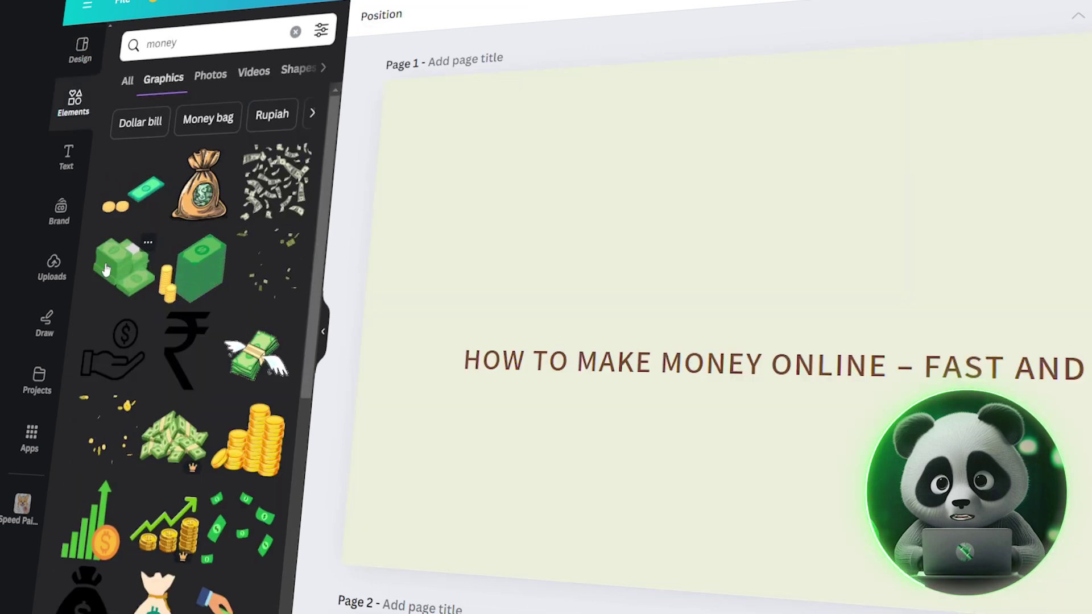
pyautogui.click(105, 270)
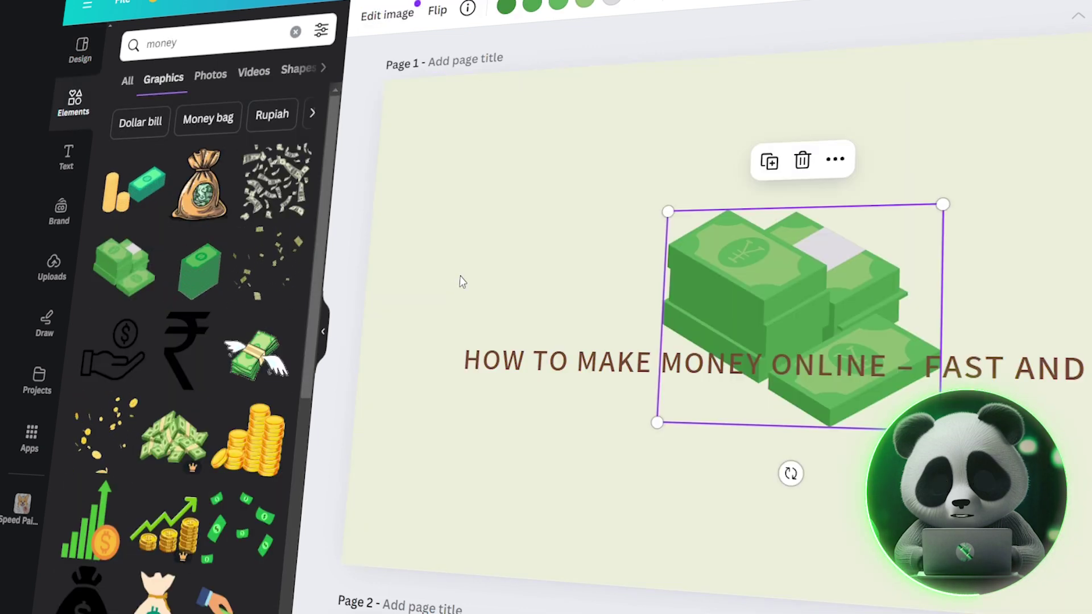
pyautogui.moveTo(938, 344); pyautogui.dragTo(906, 312)
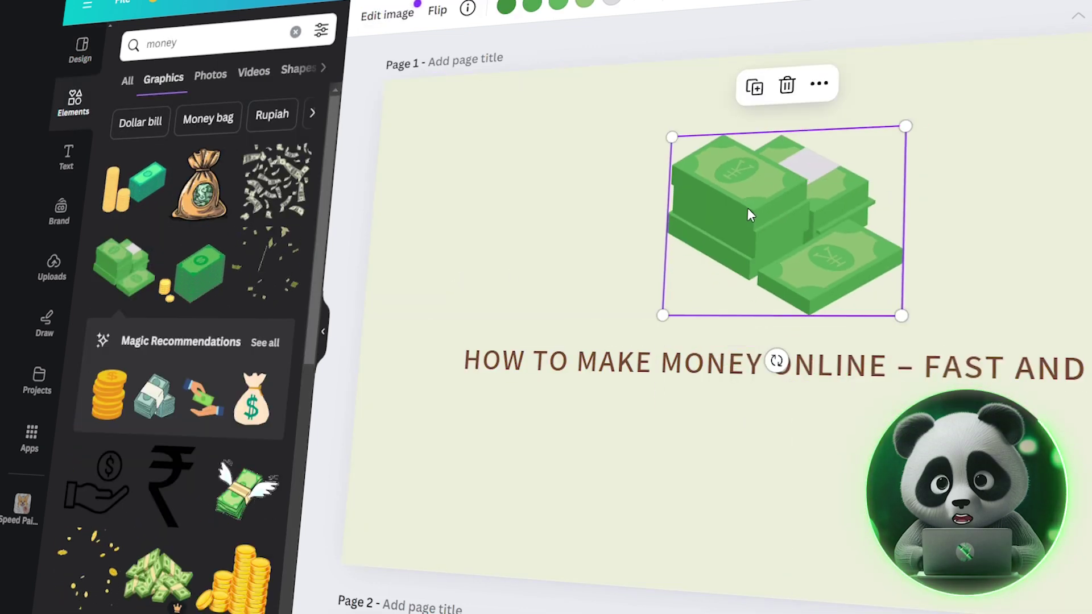
pyautogui.moveTo(750, 214); pyautogui.dragTo(765, 206)
pyautogui.click(739, 367)
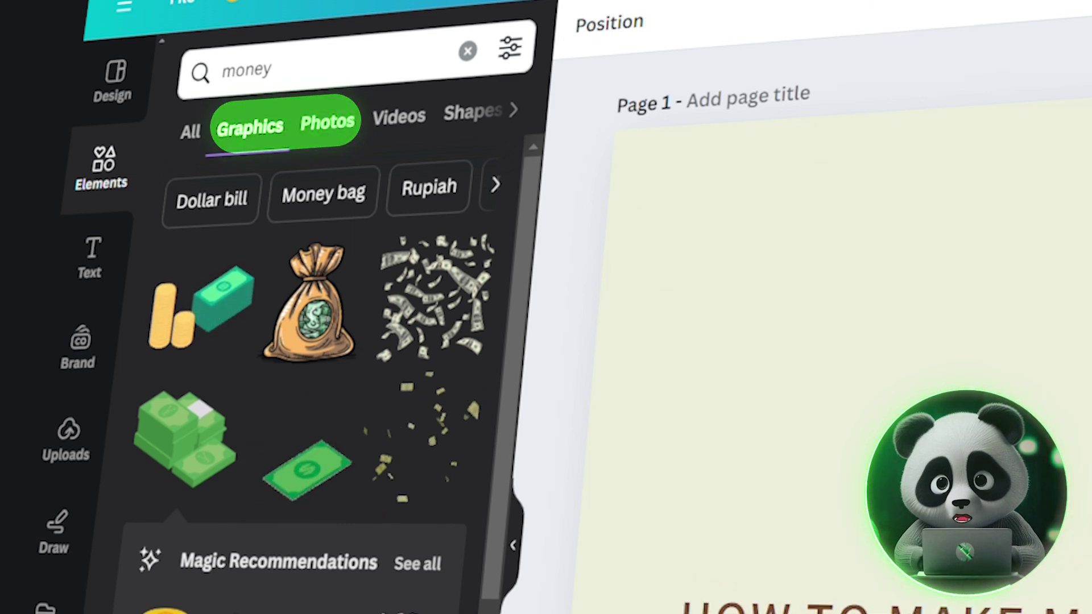
# - Add a small gold coin-stack graphic to page 2
pyautogui.scroll(-1, 227, 341)
pyautogui.click(139, 353)
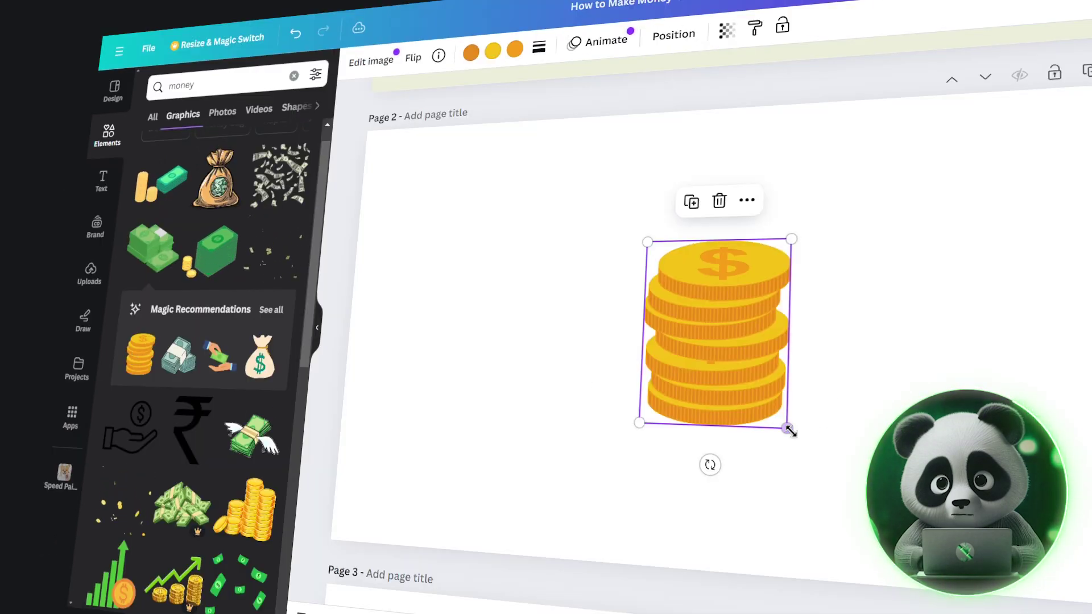
pyautogui.moveTo(790, 429); pyautogui.dragTo(736, 358)
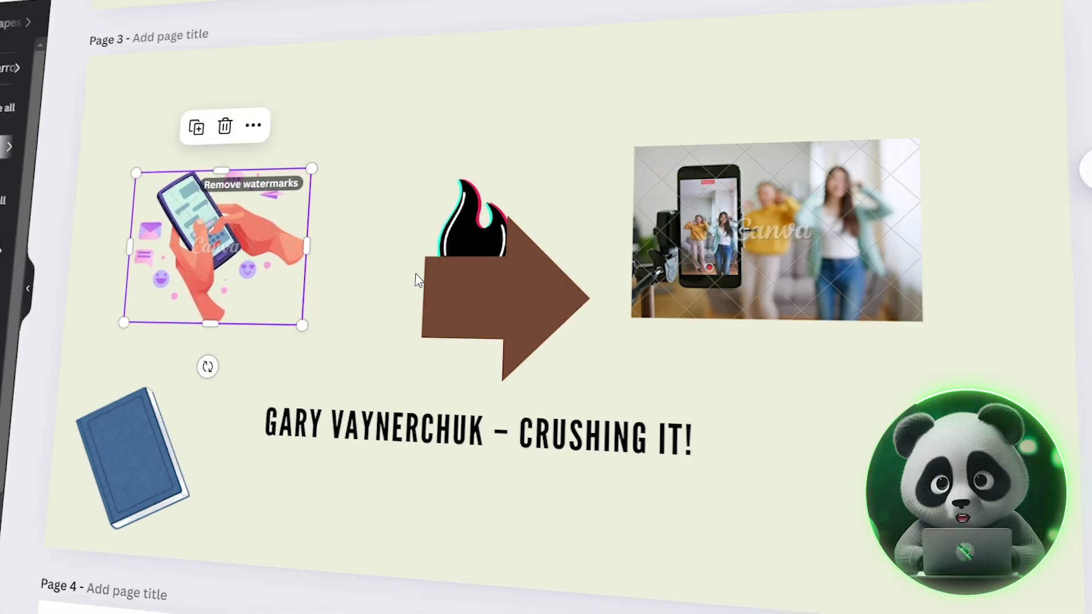
# - Move and resize the brown arrow on page 3, and give page 4 a pale yellow-green background
pyautogui.click(506, 302)
pyautogui.moveTo(506, 302); pyautogui.dragTo(439, 281)
pyautogui.moveTo(517, 341); pyautogui.dragTo(514, 342)
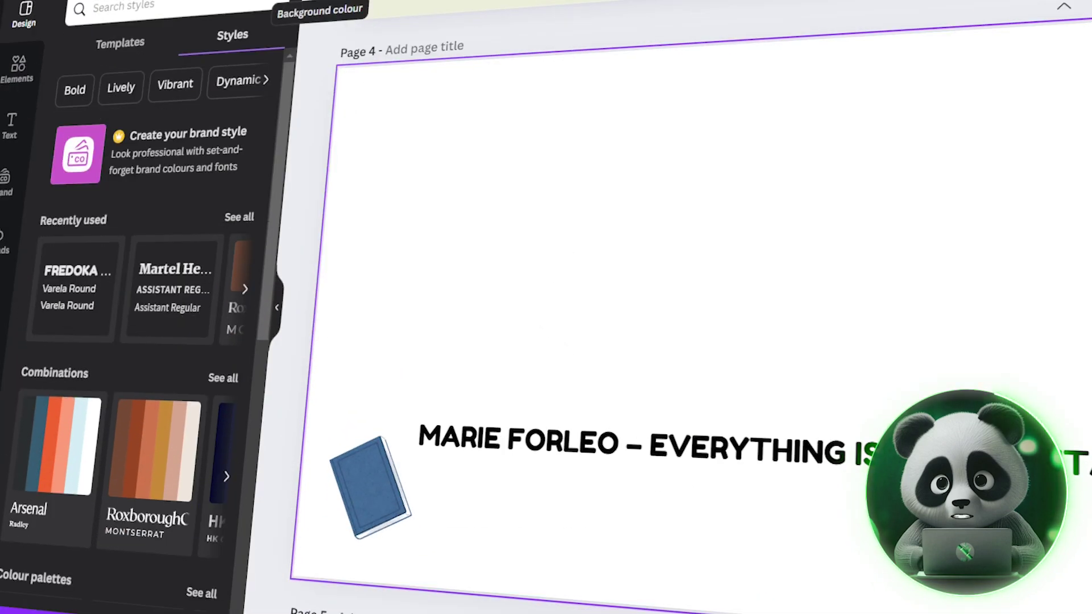
pyautogui.click(321, 11)
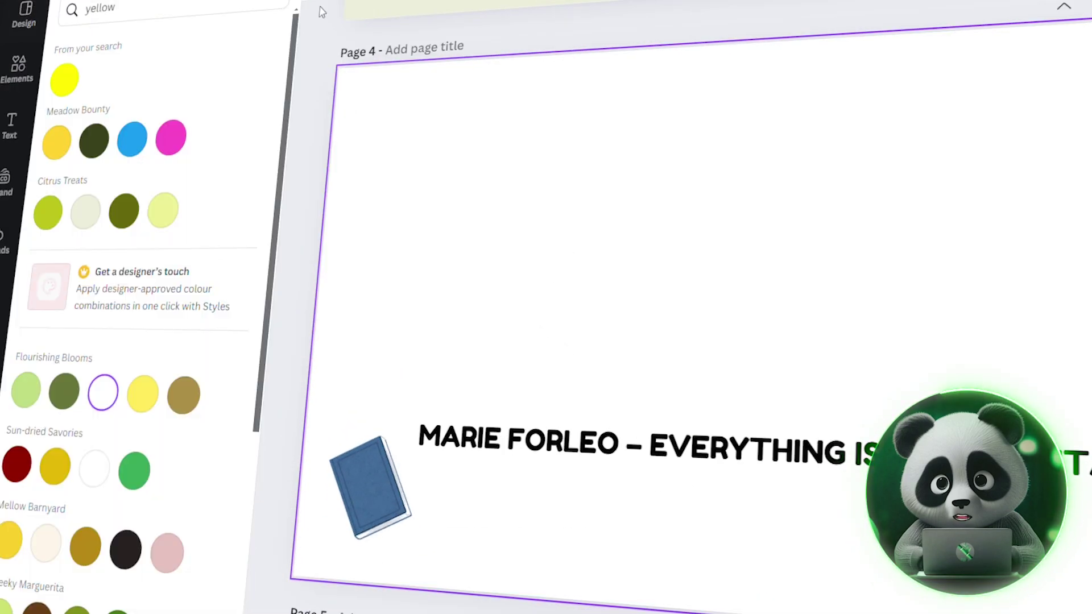
pyautogui.click(80, 212)
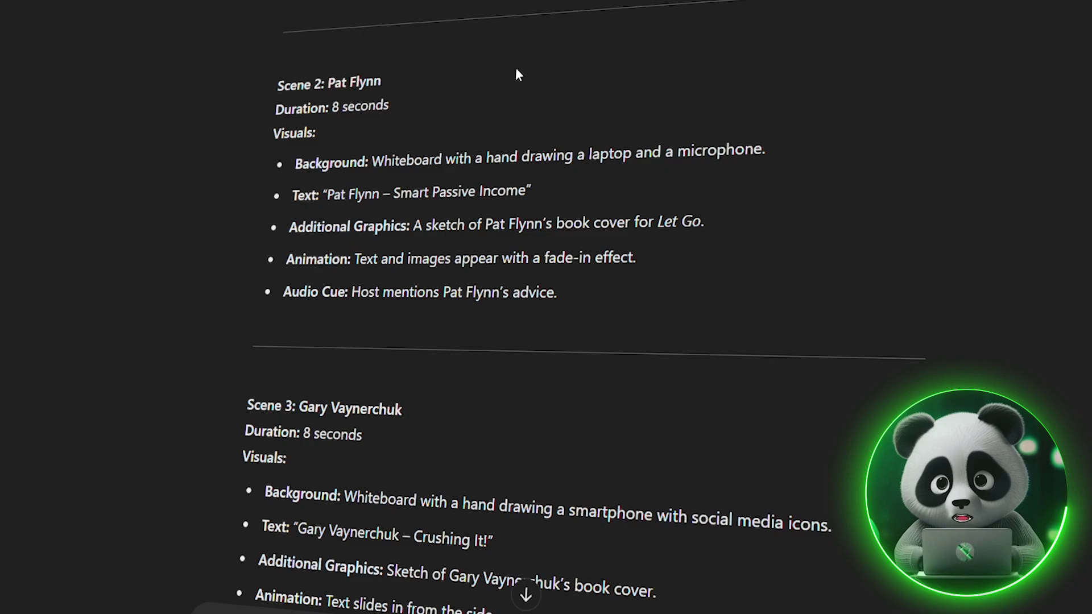
# - Add a laptop and a shrunken red camera from a 'recording' search to page 2, aligned together
pyautogui.scroll(1, 515, 69)
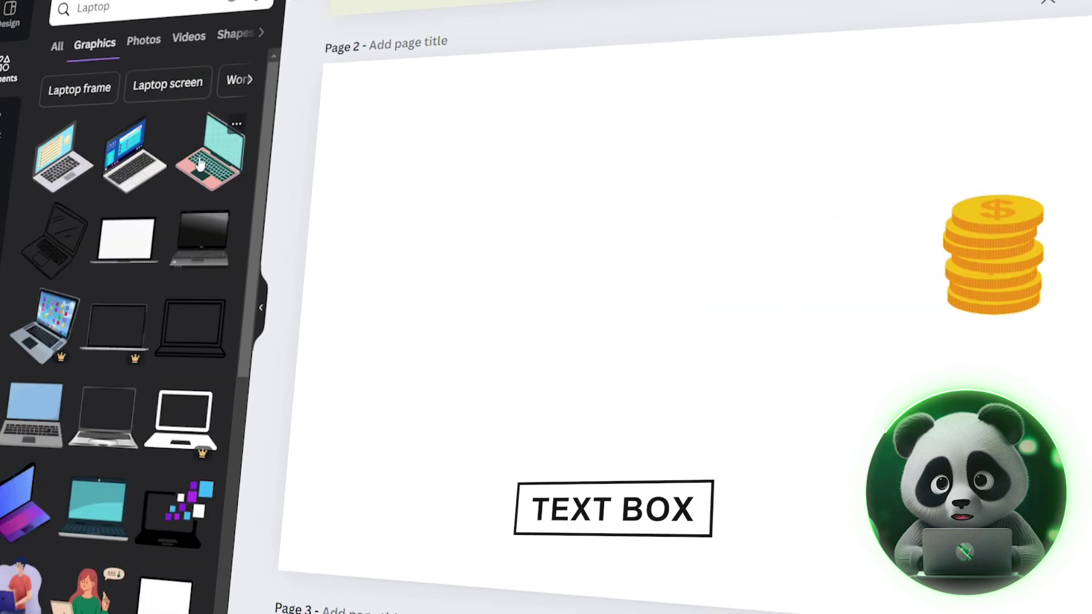
pyautogui.click(207, 152)
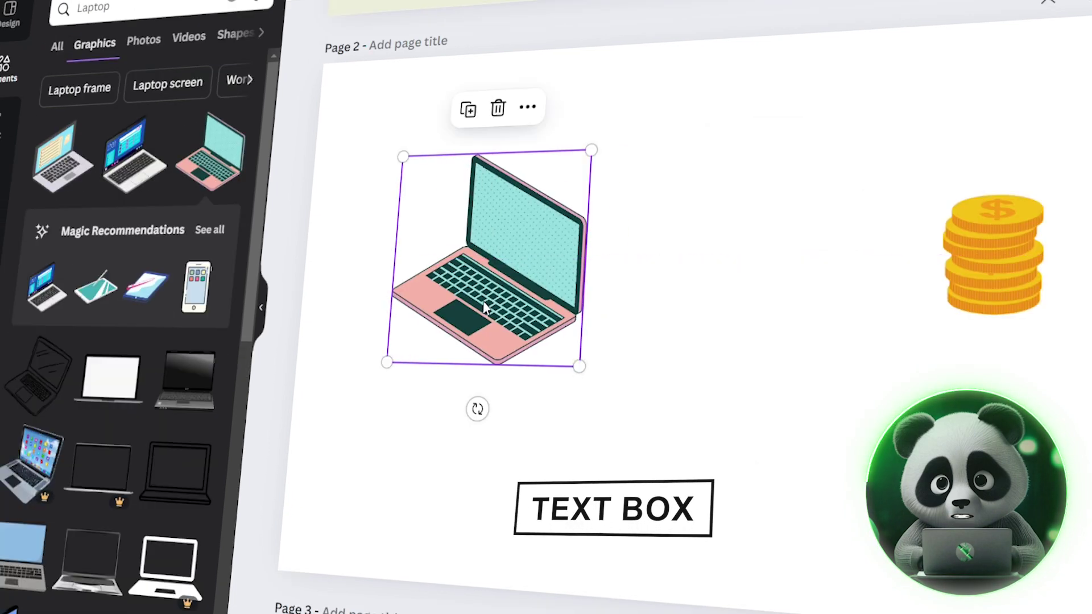
pyautogui.write('recording')
pyautogui.press('Return')
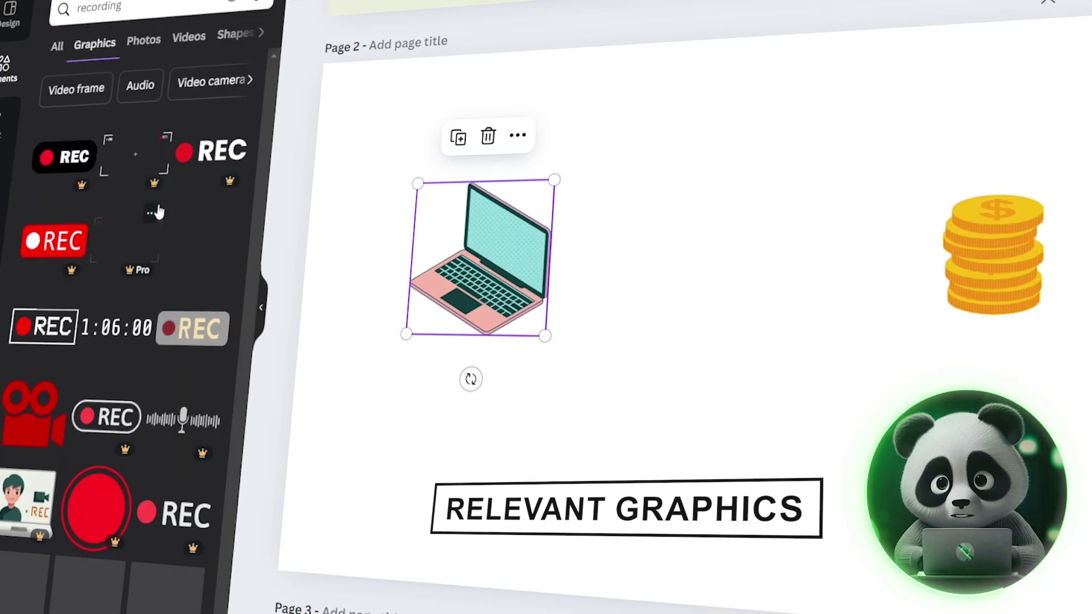
pyautogui.scroll(-3, 130, 341)
pyautogui.click(46, 292)
pyautogui.moveTo(900, 431); pyautogui.dragTo(773, 329)
pyautogui.moveTo(700, 267); pyautogui.dragTo(717, 254)
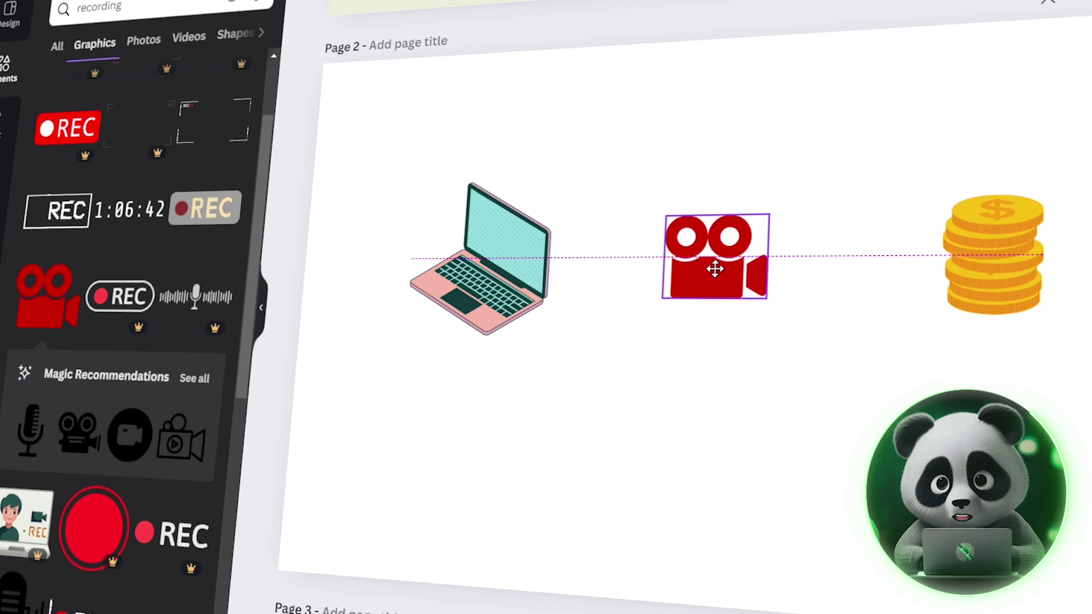
# - Add a microphone graphic sized like the camera, then select the laptop
pyautogui.scroll(-5, 131, 341)
pyautogui.click(65, 137)
pyautogui.moveTo(869, 432); pyautogui.dragTo(748, 349)
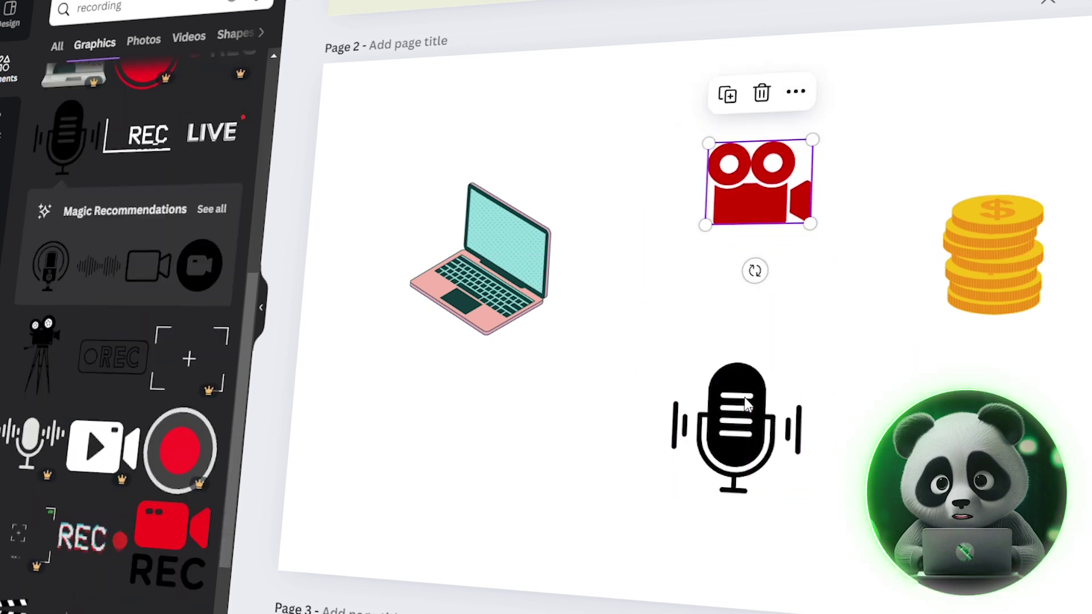
pyautogui.click(511, 323)
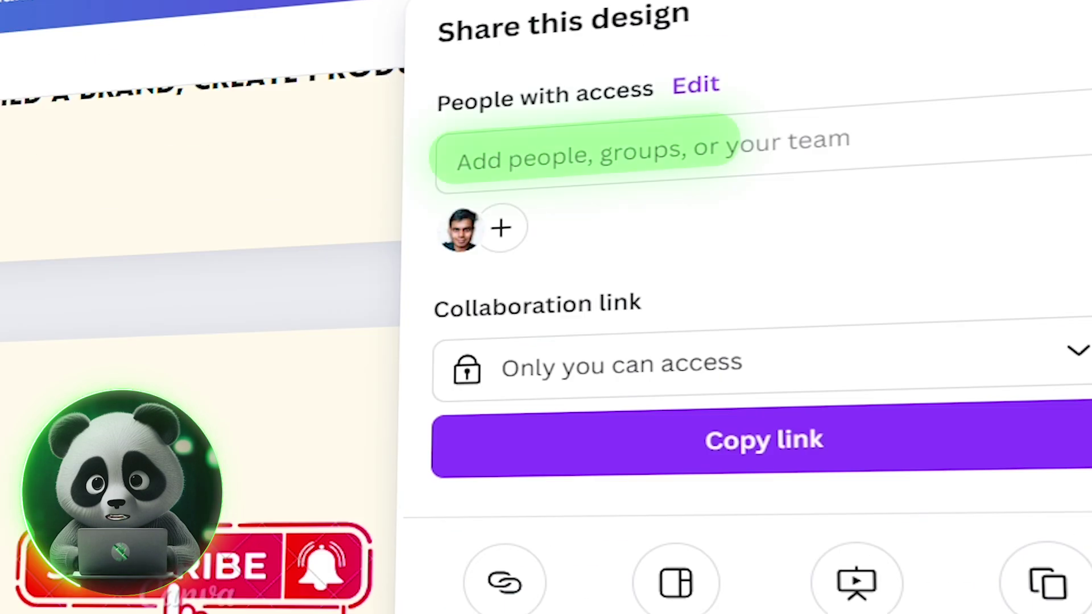
# - Open the design's download options (PNG, 1,280 × 720 px, all 7 pages)
pyautogui.click(620, 440)
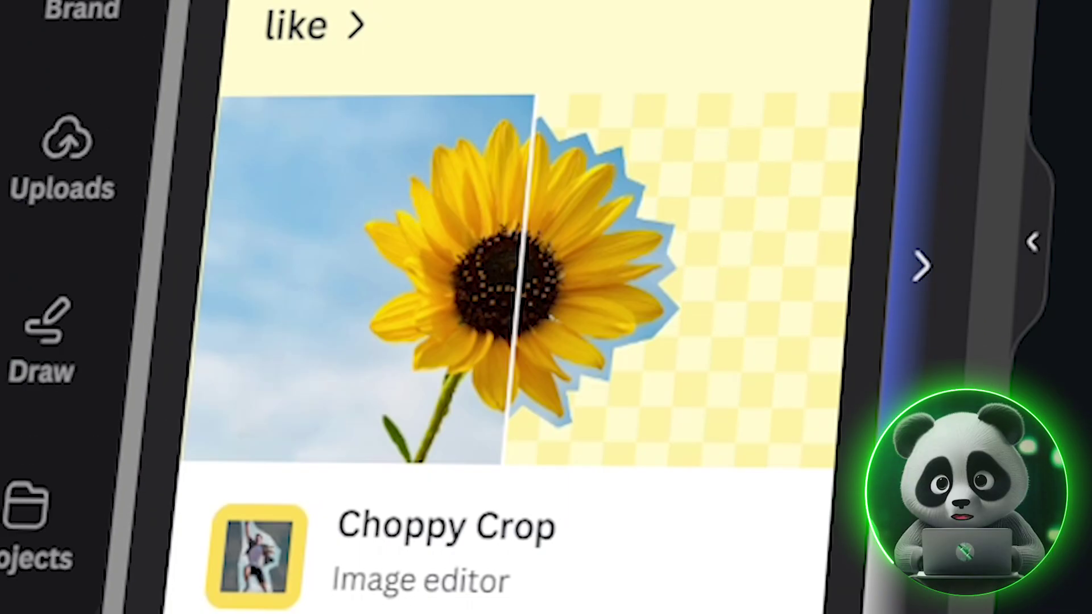
# - Search the Apps library for the Speed Painter app
pyautogui.click(371, 90)
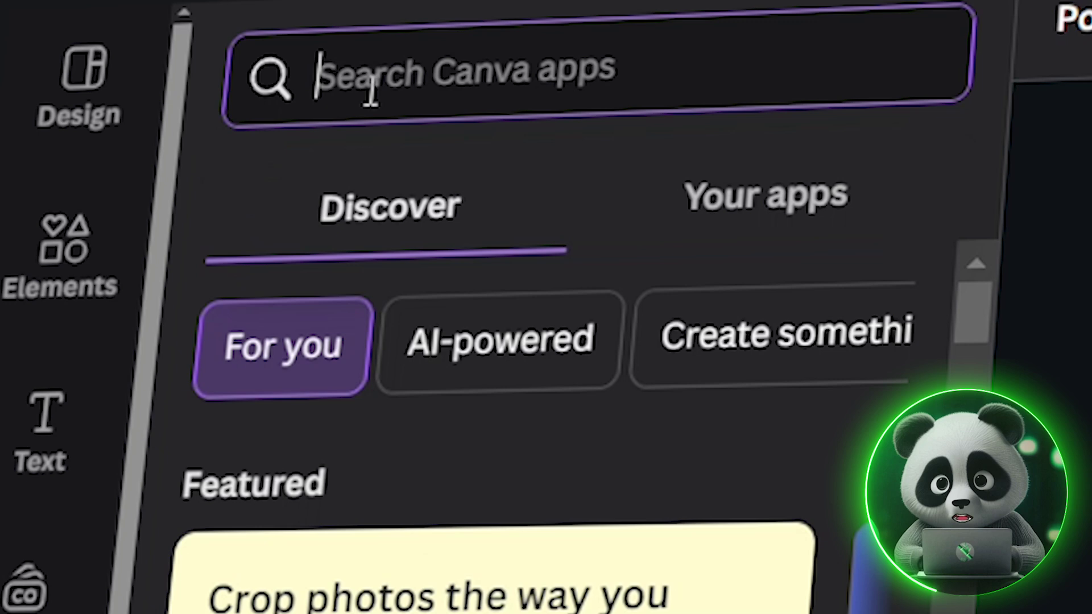
pyautogui.write('speed')
pyautogui.click(429, 405)
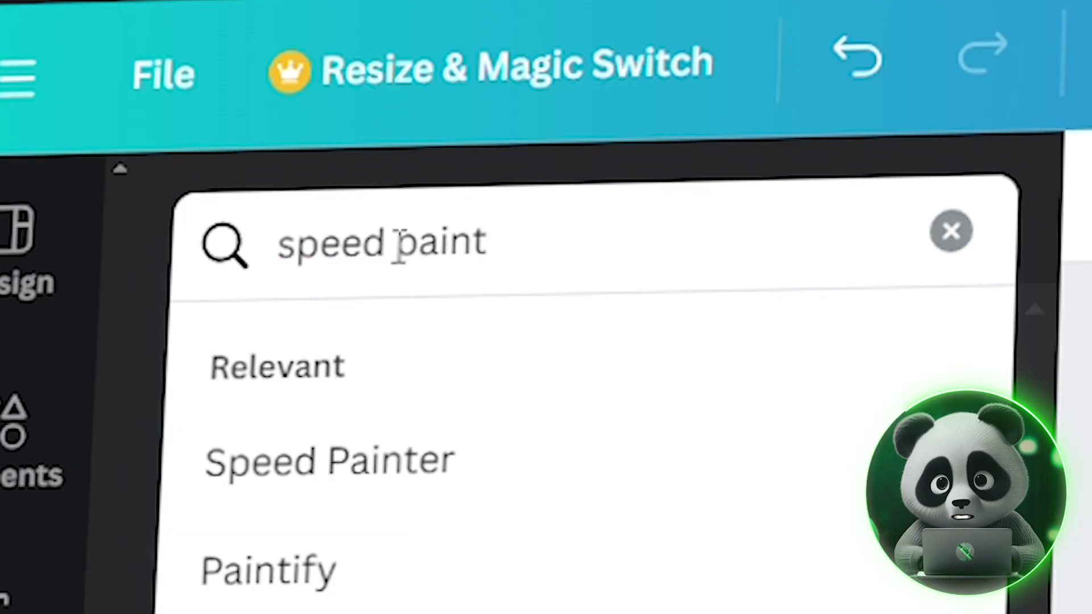
pyautogui.write('er')
pyautogui.press('Return')
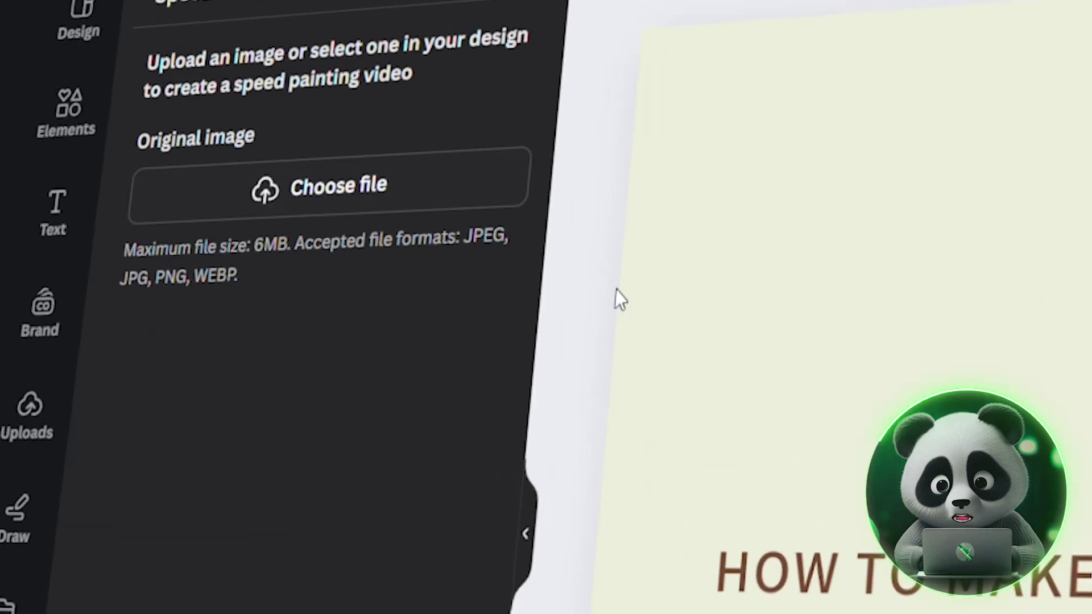
# - Sketch the title page with Speed Painter, add the video to the design, and preview it
pyautogui.click(777, 264)
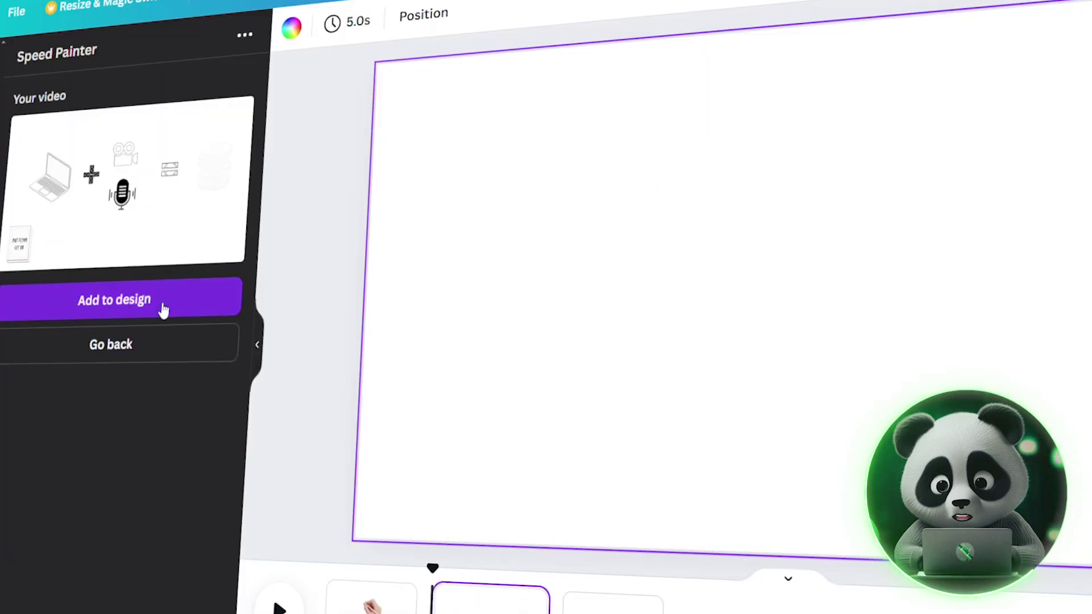
pyautogui.click(161, 307)
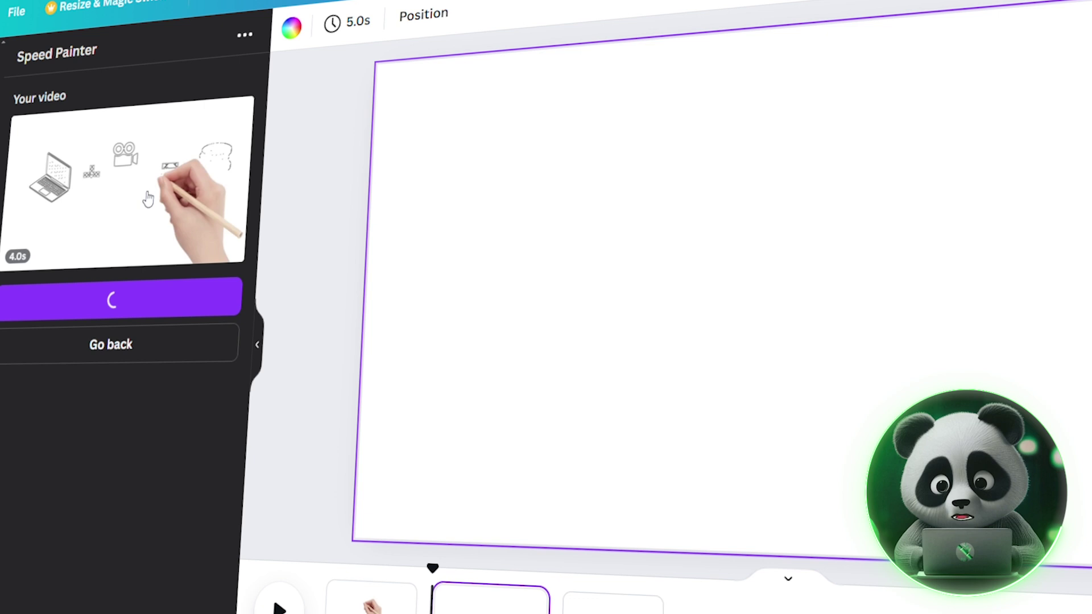
pyautogui.press('space')
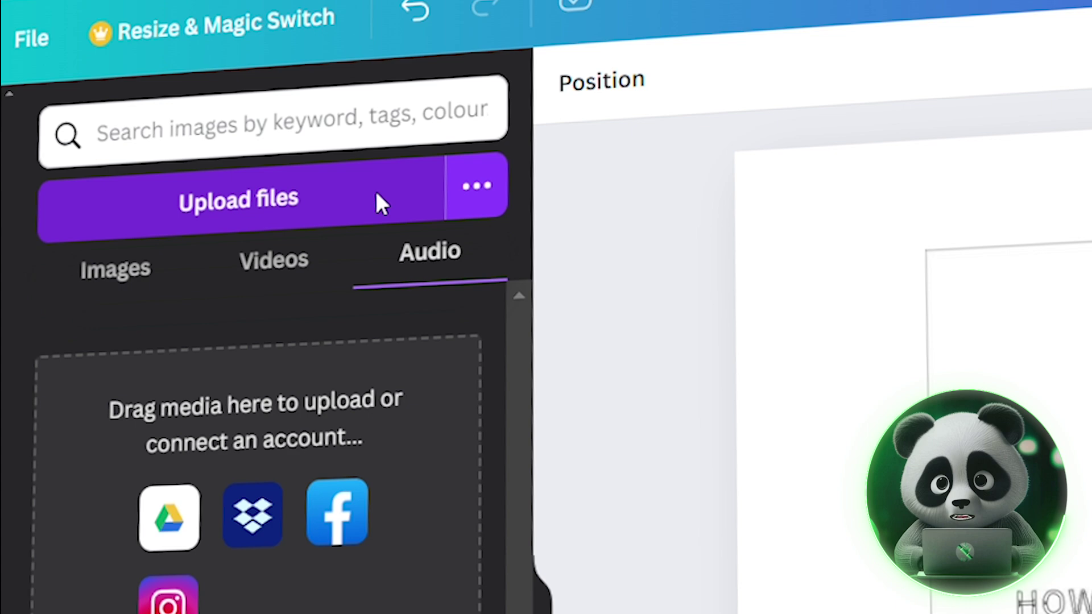
# - Upload the ElevenLabs voiceover from Downloads and add it to the timeline as an audio track
pyautogui.click(378, 202)
pyautogui.click(55, 235)
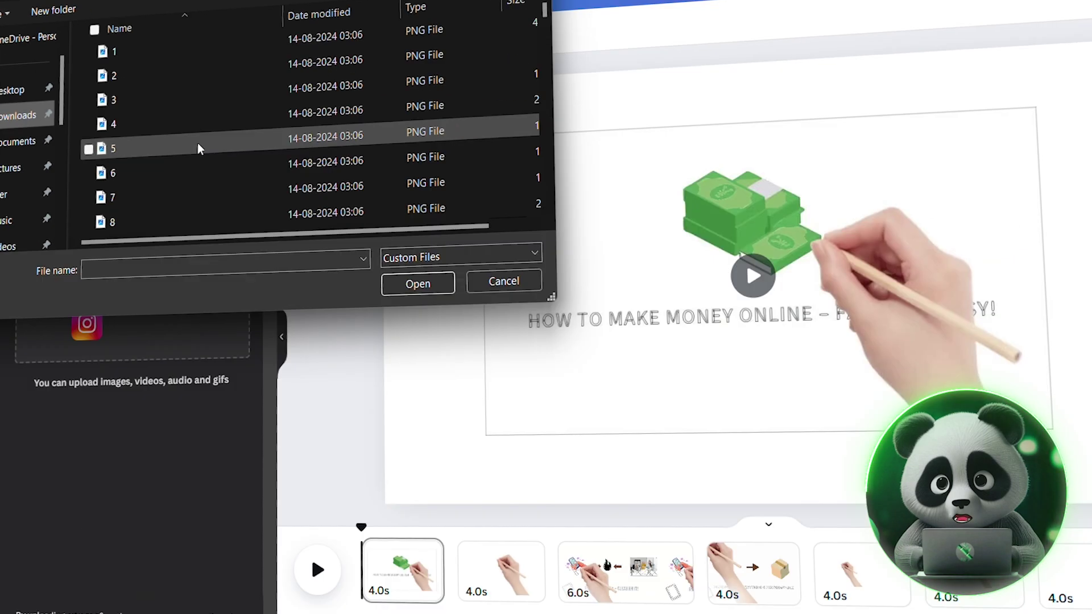
pyautogui.doubleClick(369, 166)
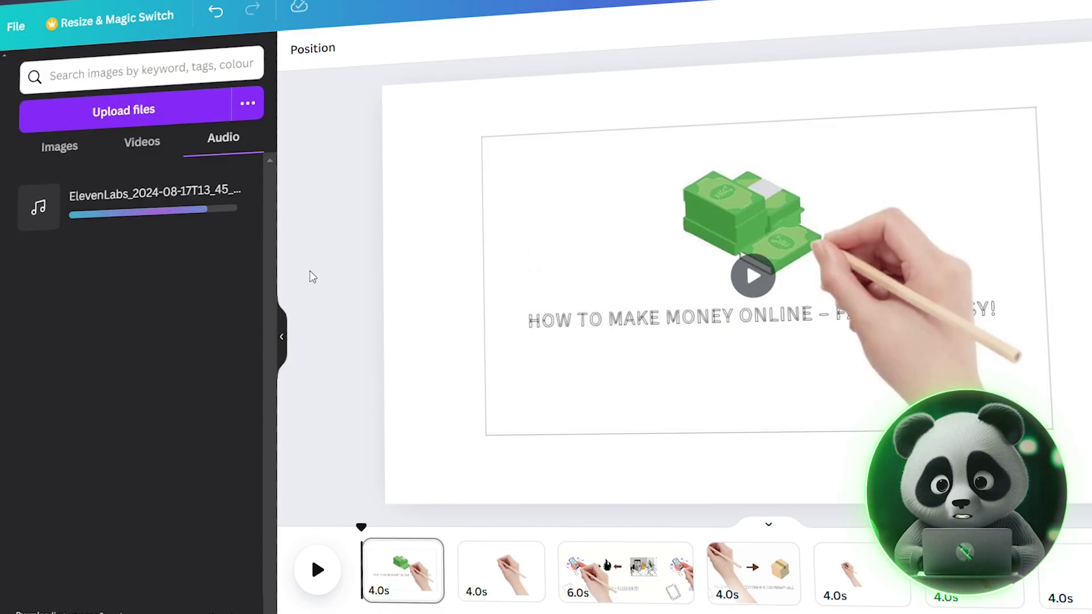
pyautogui.click(147, 205)
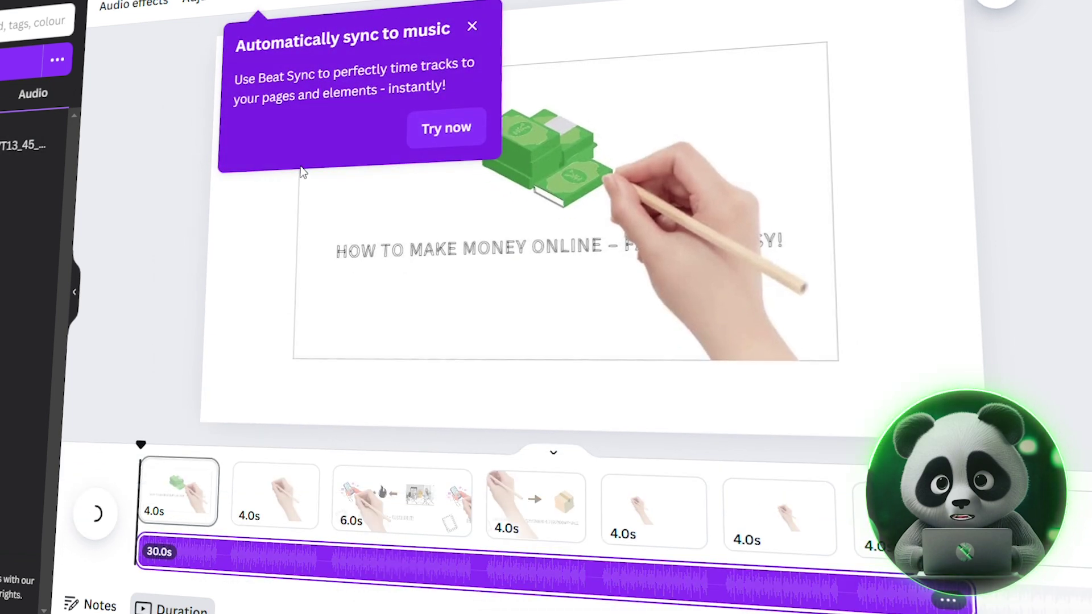
# - Dismiss the Beat Sync suggestion and preview the voiceover, pausing at scene changes, page 2 and the new blank page
pyautogui.click(110, 389)
pyautogui.click(97, 513)
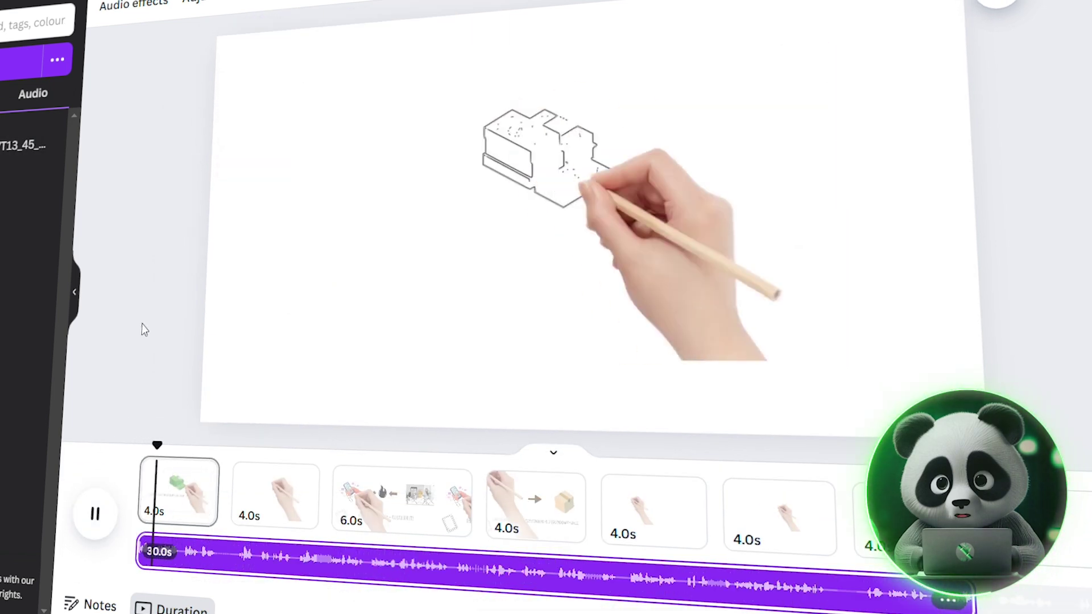
pyautogui.click(87, 512)
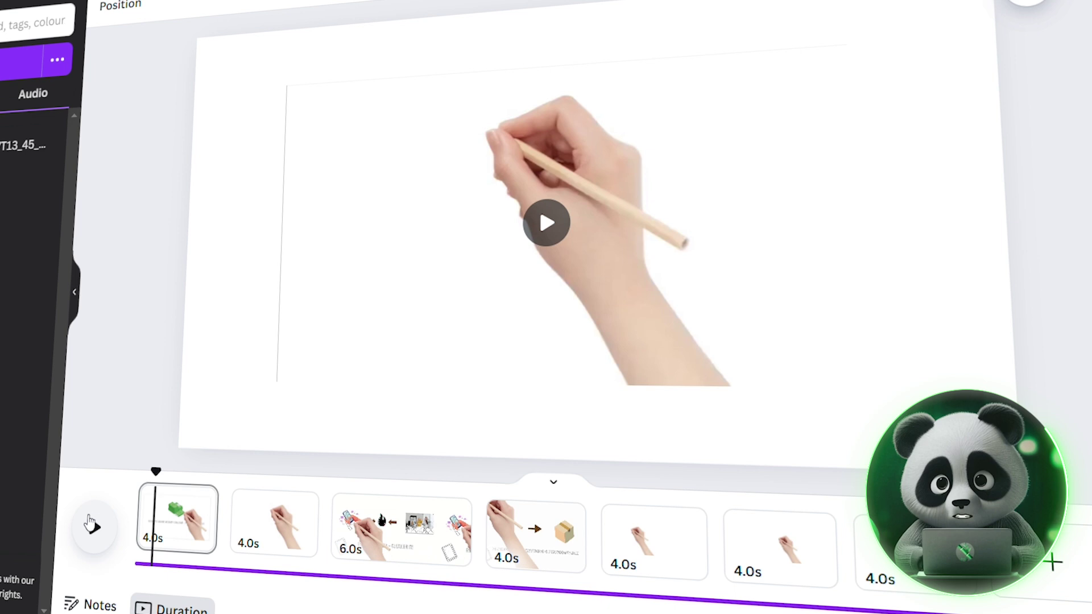
pyautogui.click(91, 515)
pyautogui.click(91, 529)
pyautogui.click(87, 512)
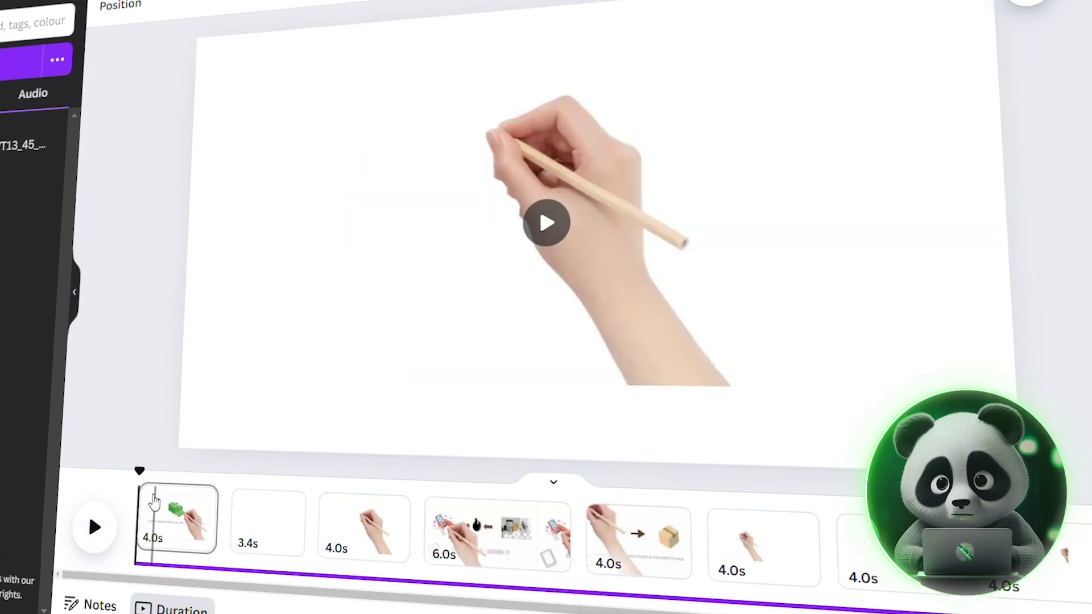
pyautogui.click(95, 527)
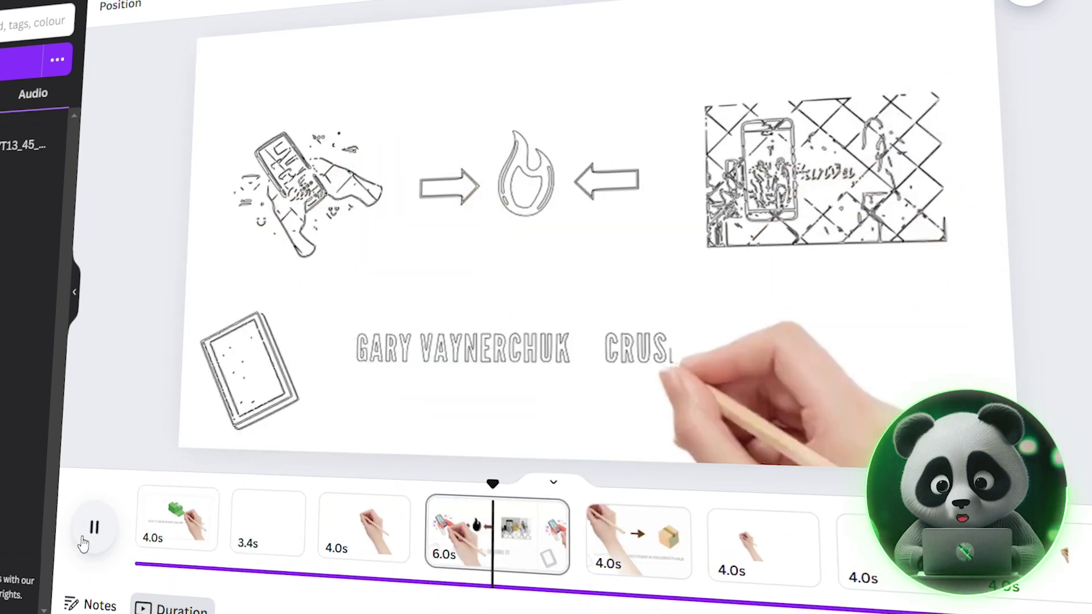
pyautogui.click(91, 528)
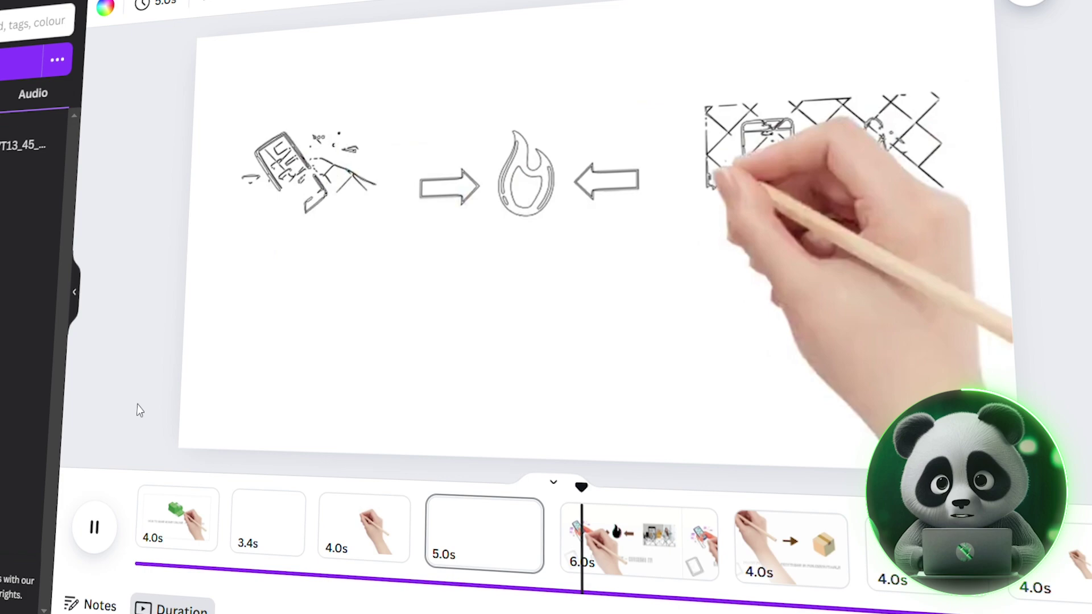
pyautogui.click(96, 527)
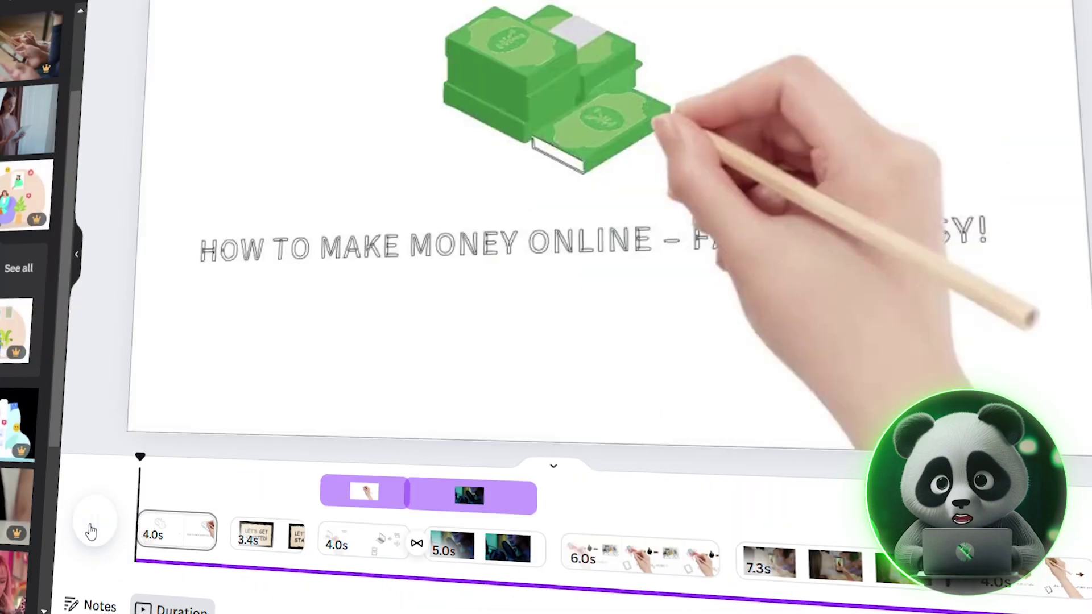
pyautogui.click(91, 528)
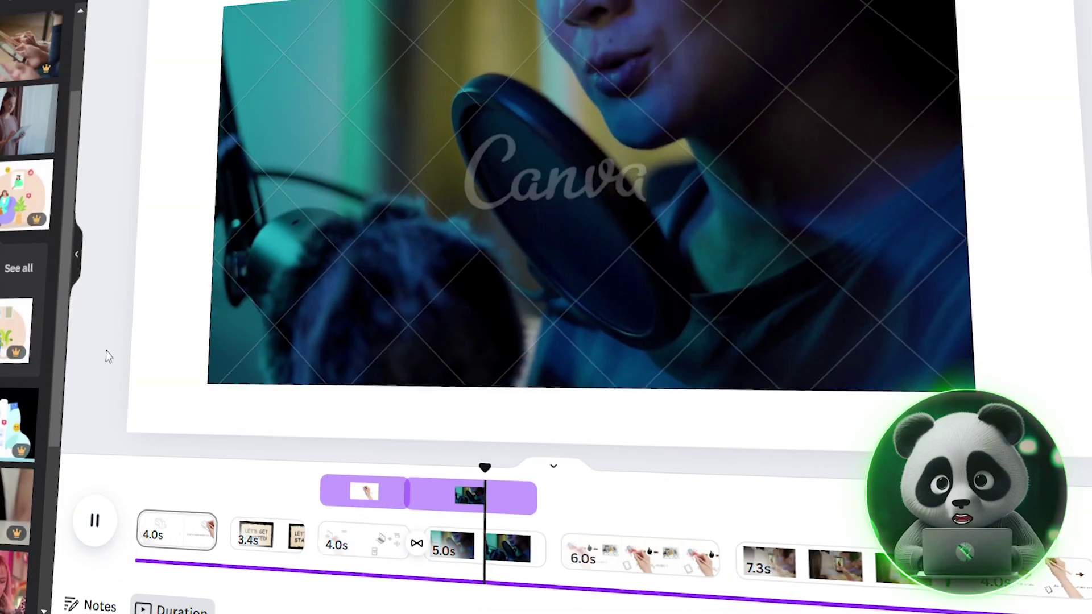